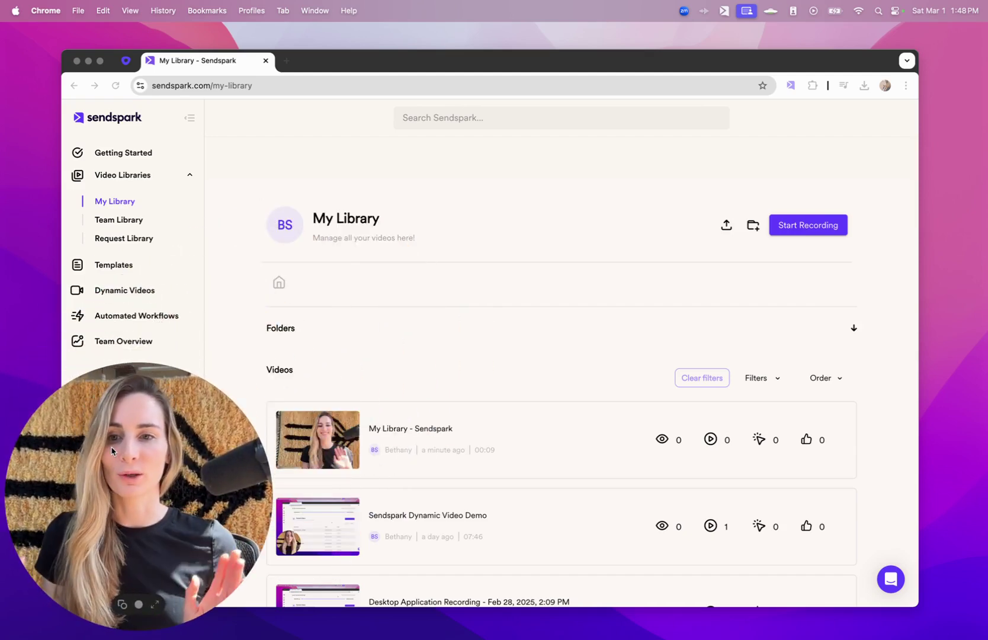
- Go to the Dynamic Videos page listing existing campaigns and DVM usage
left_click(130, 291)
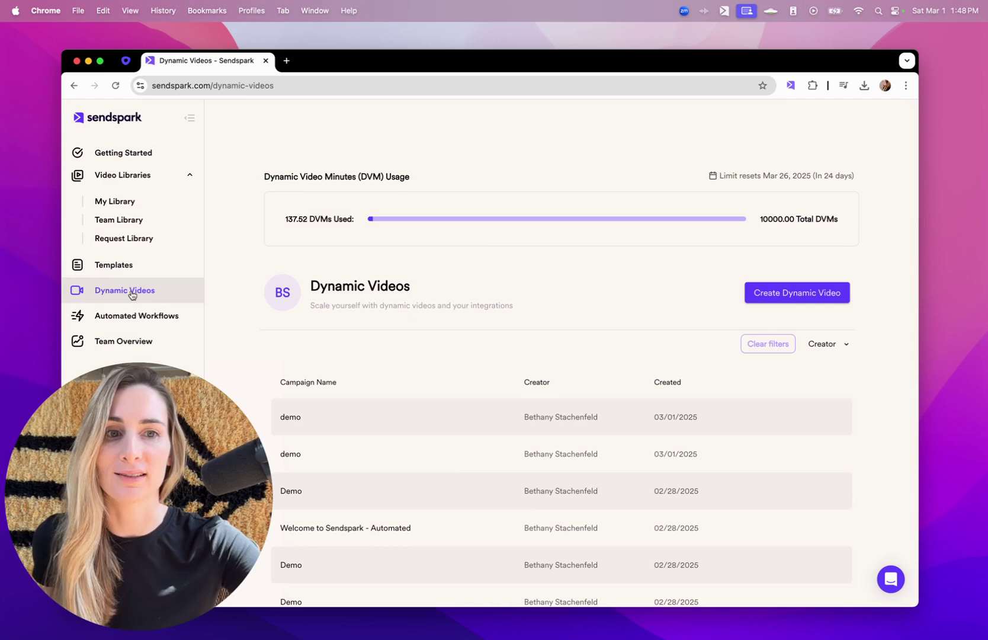
- Create a new dynamic video campaign named 'Demo'
left_click(793, 293)
type("Demo")
key("Return")
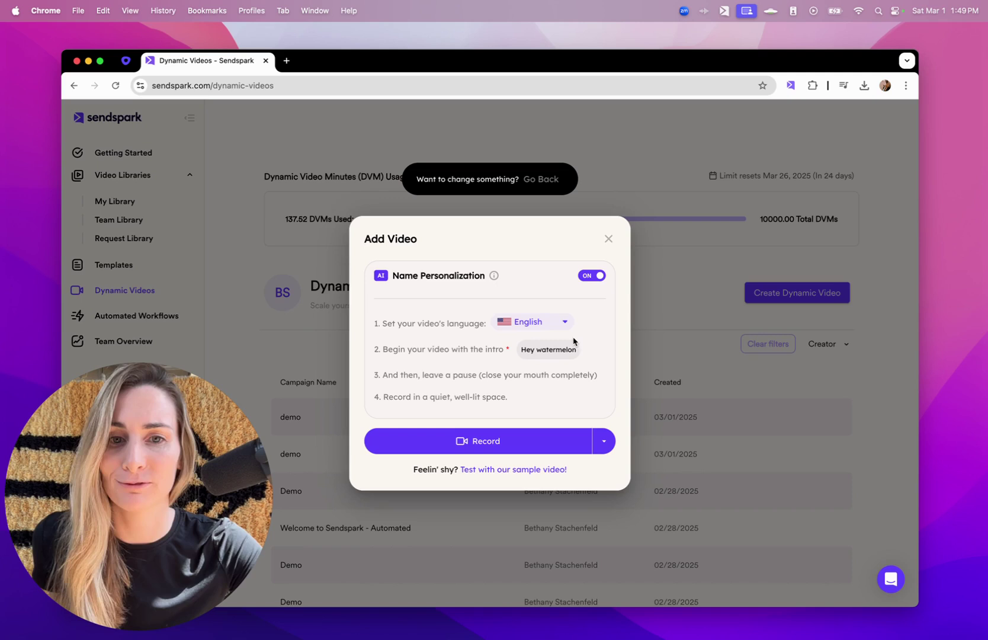
- Keep English as the intro language and build the campaign on the sample video
left_click(528, 322)
scroll(548, 359, "down", 1)
scroll(548, 359, "down", 2)
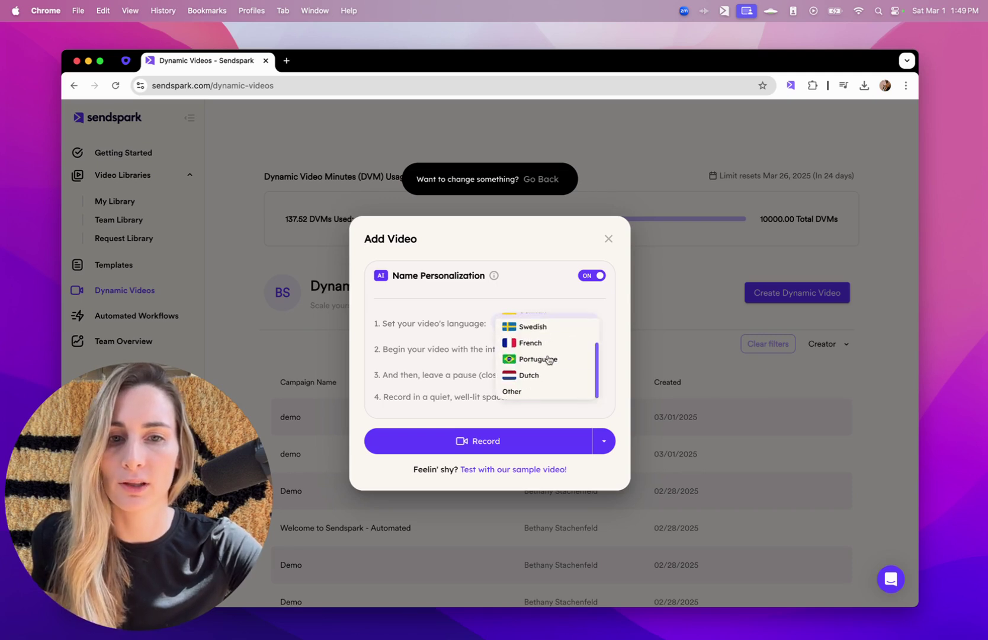
scroll(547, 332, "up", 4)
left_click(530, 289)
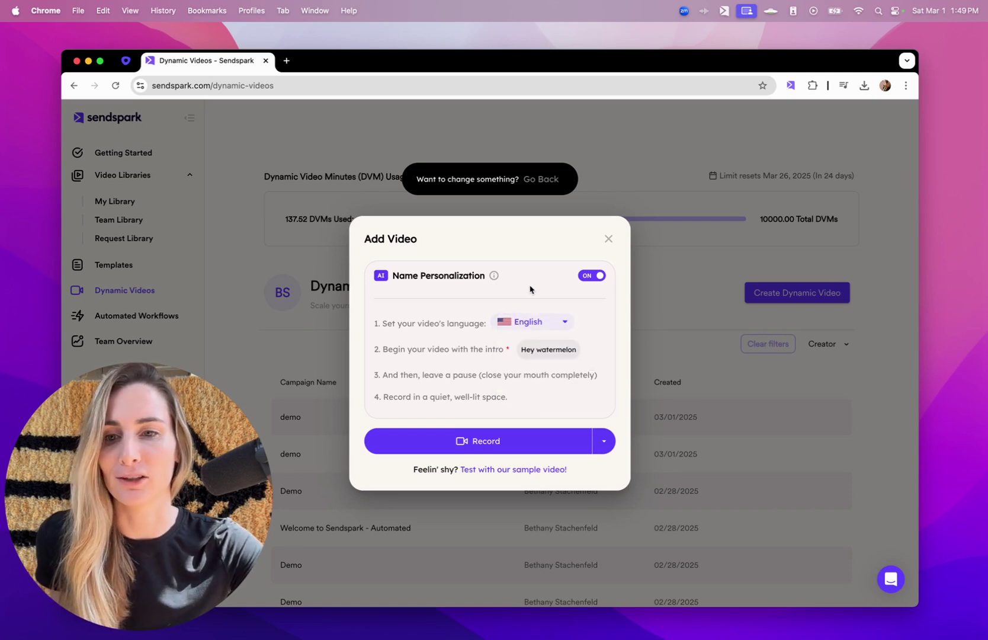
left_click(541, 323)
left_click(540, 351)
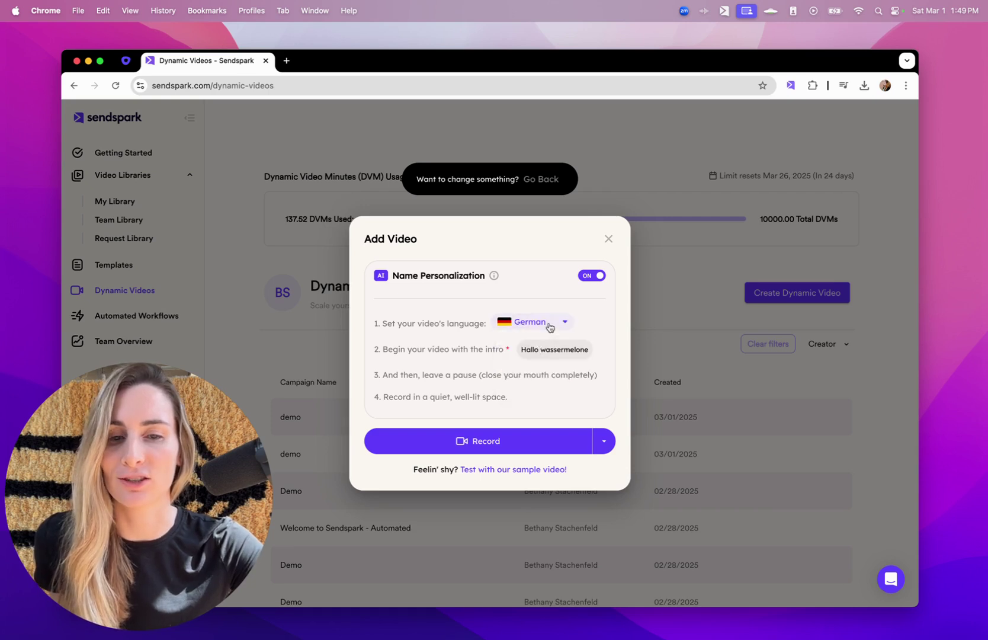
left_click(550, 327)
left_click(549, 327)
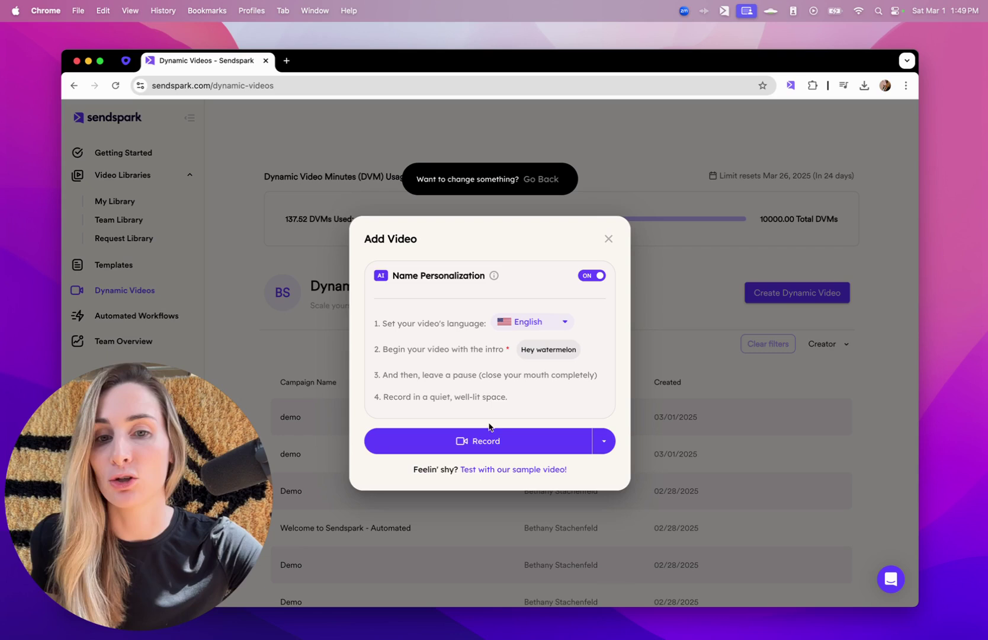
left_click(488, 469)
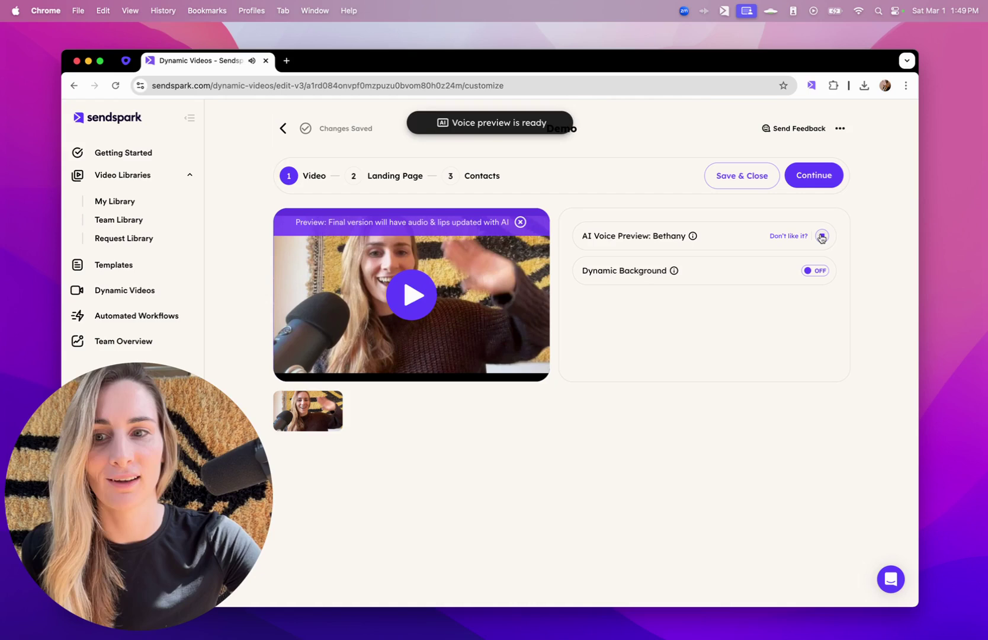
left_click(814, 270)
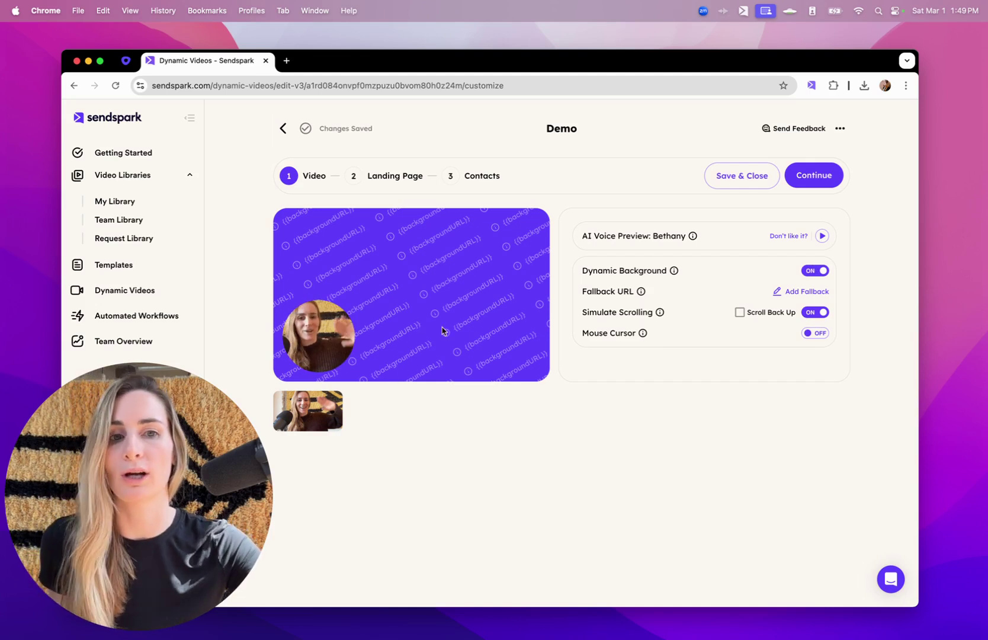
left_click(787, 292)
left_click(573, 306)
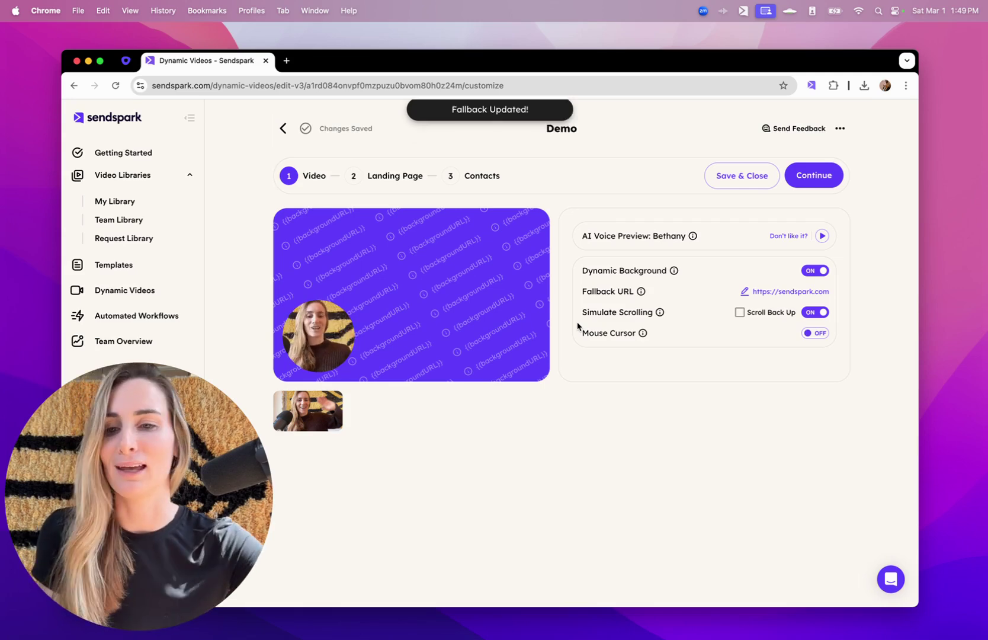
left_click(829, 172)
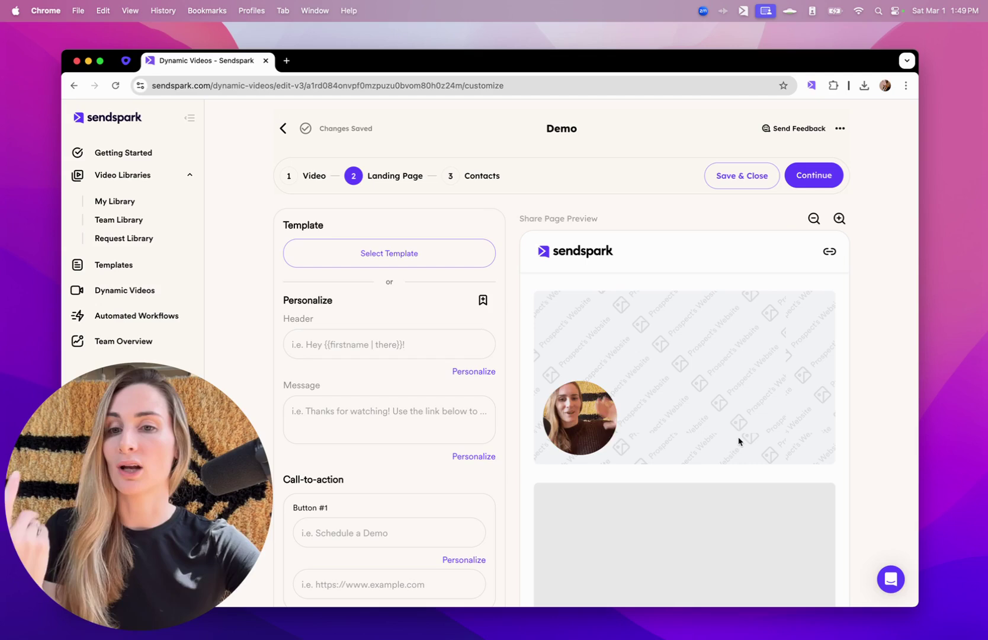
- Apply the Default template to the landing page, reviewing its merge tags and calendar options
left_click(446, 261)
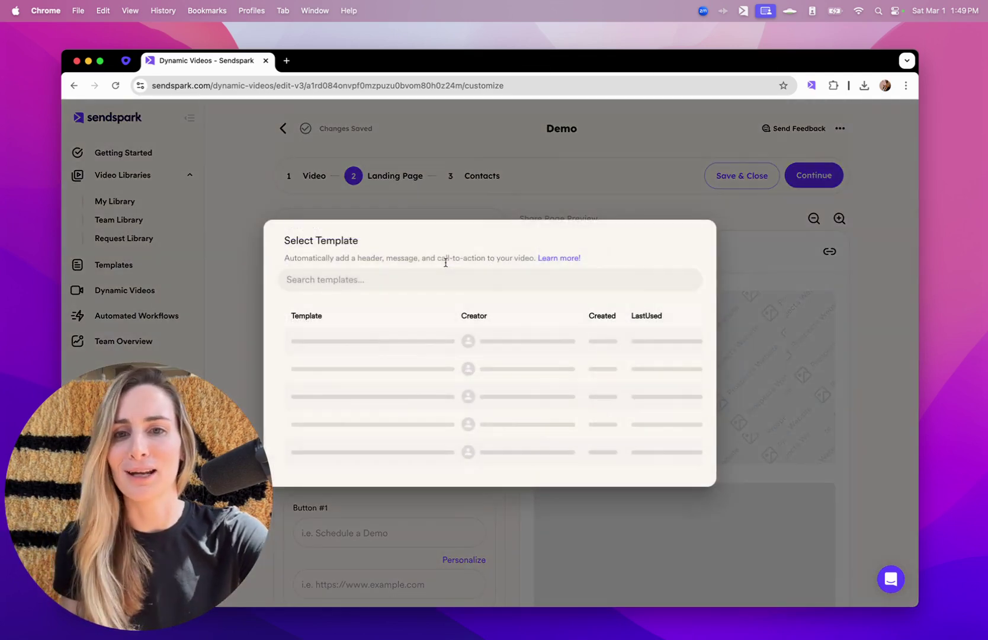
left_click(649, 401)
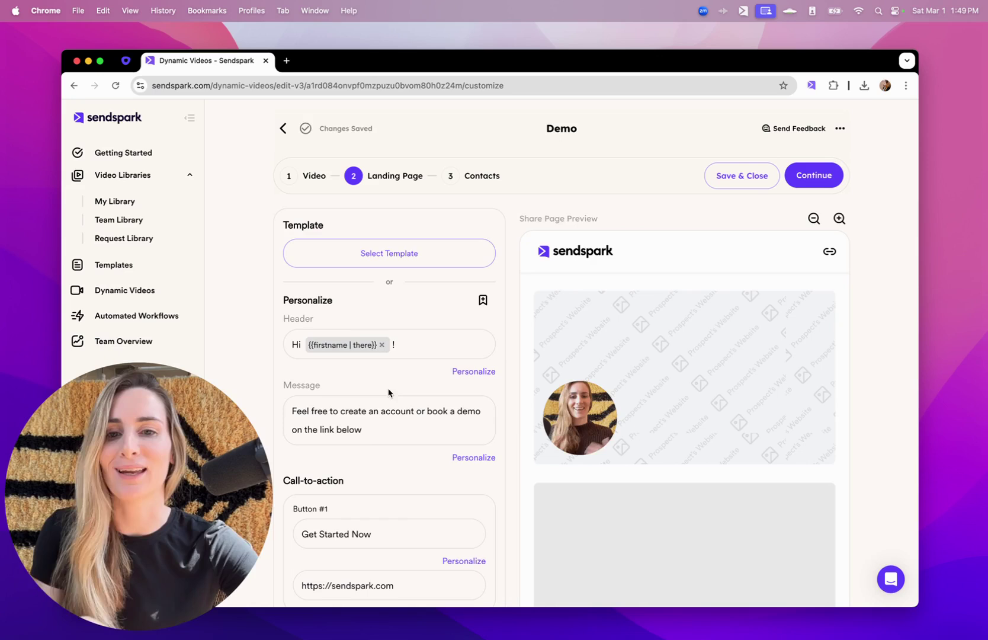
scroll(419, 417, "down", 2)
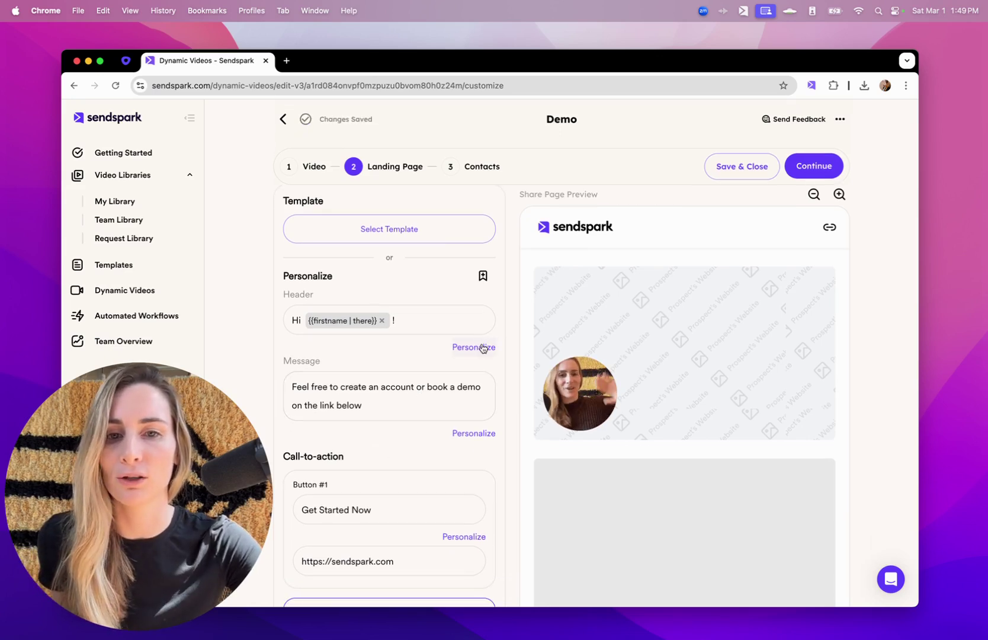
left_click(484, 349)
left_click(425, 412)
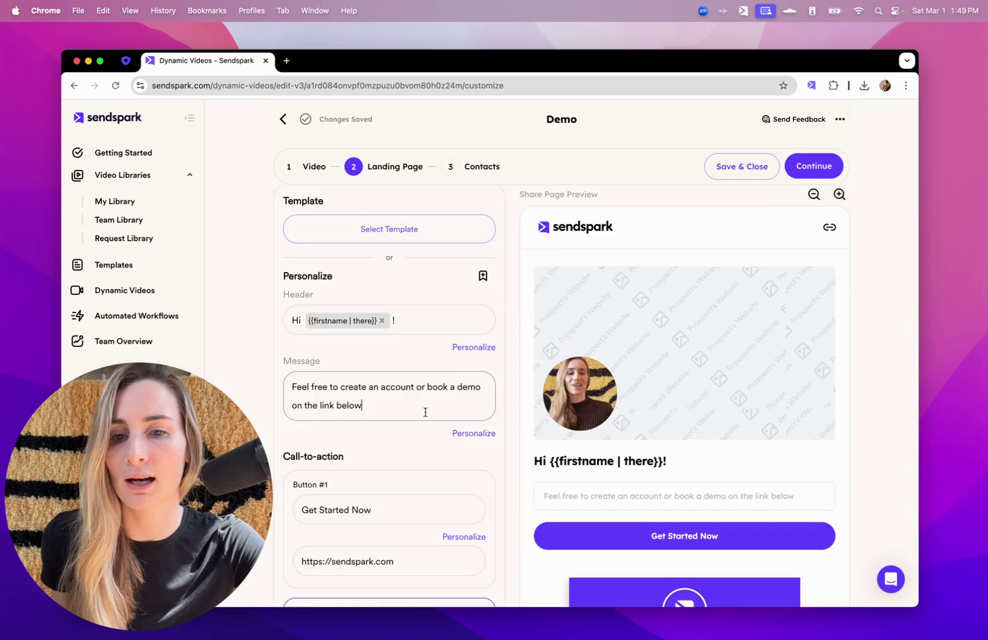
scroll(425, 412, "down", 4)
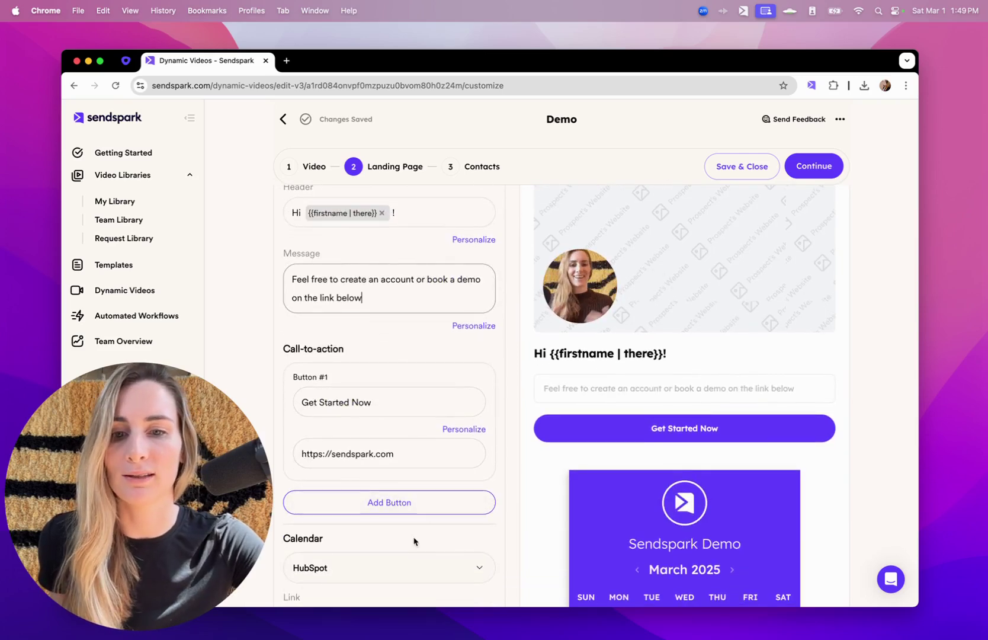
scroll(414, 541, "down", 4)
left_click(410, 437)
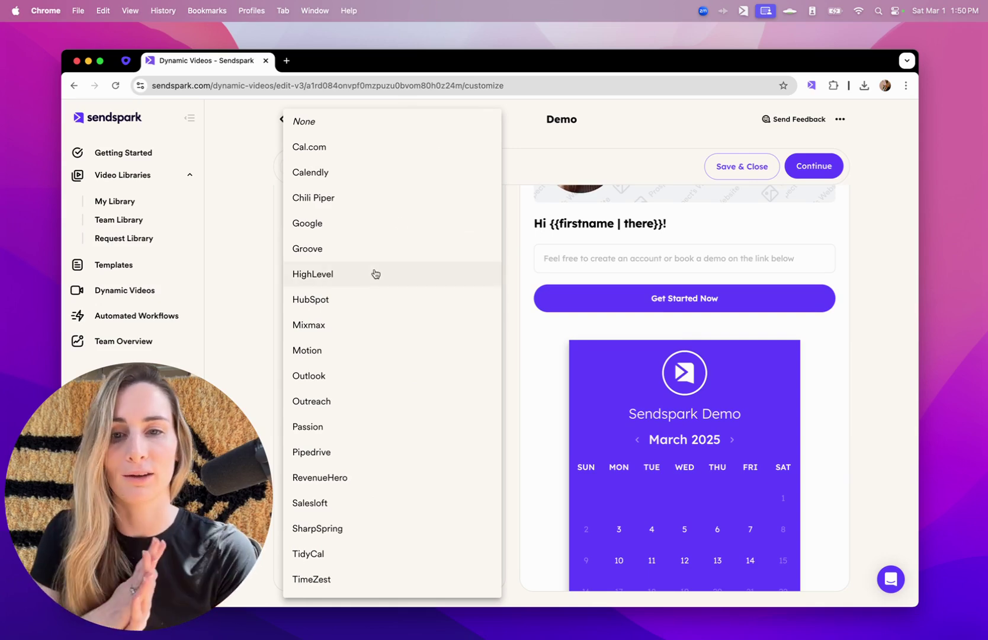
left_click(547, 164)
- In the Contacts step, enter the first contact's first name
left_click(489, 164)
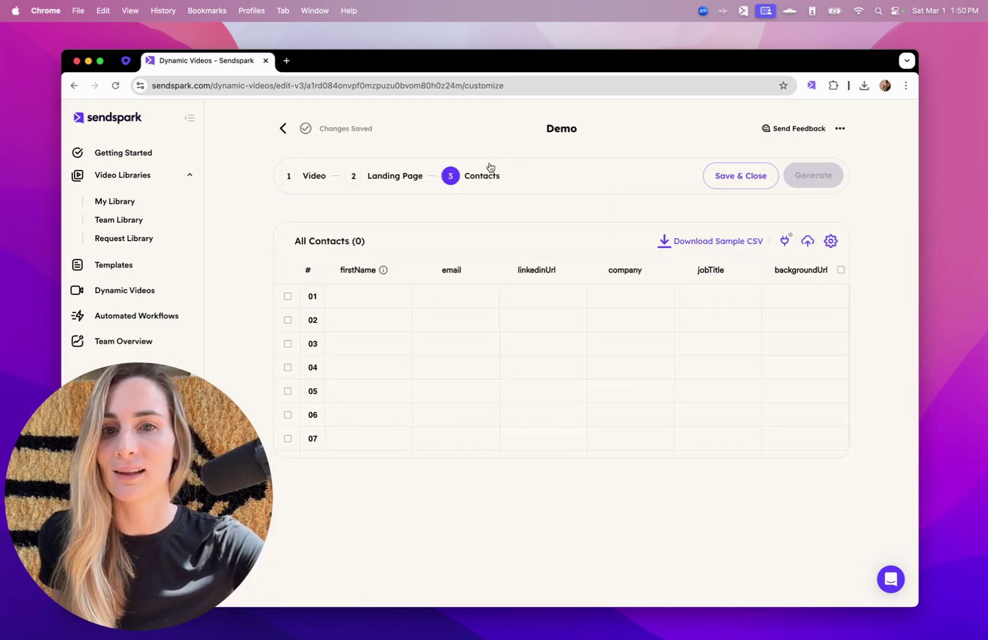
left_click(394, 291)
type("B")
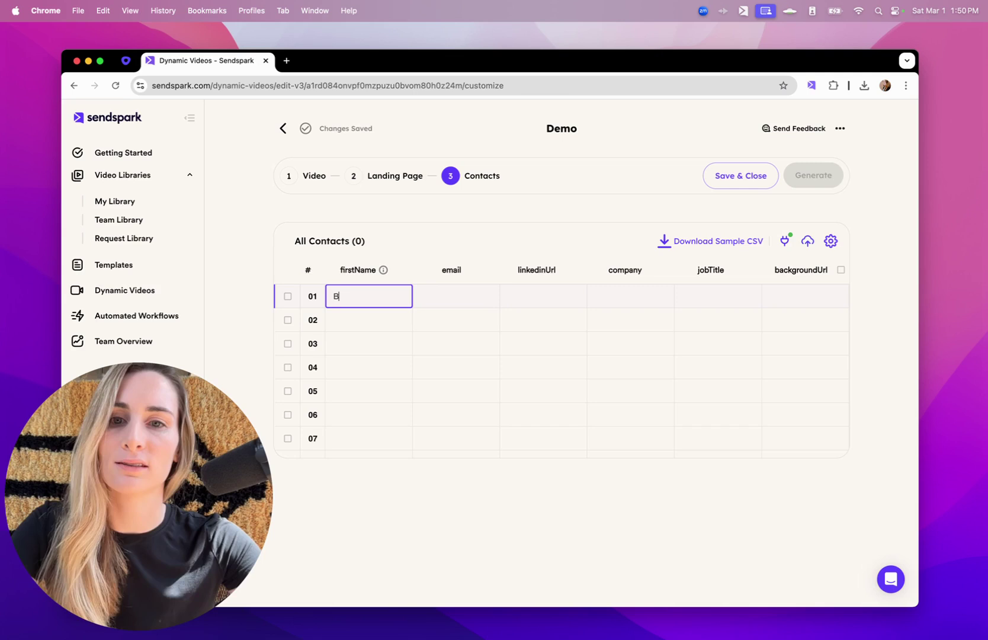
type("ethany")
left_click(361, 315)
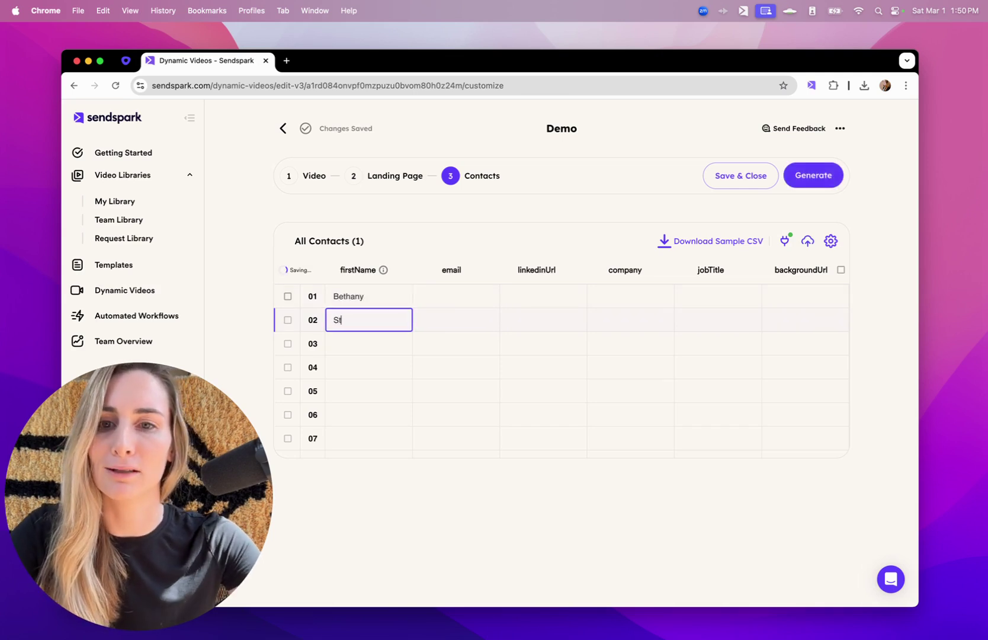
- Enter both contacts' e-mails and auto-extract their backgroundUrl values from the domains
left_click(441, 300)
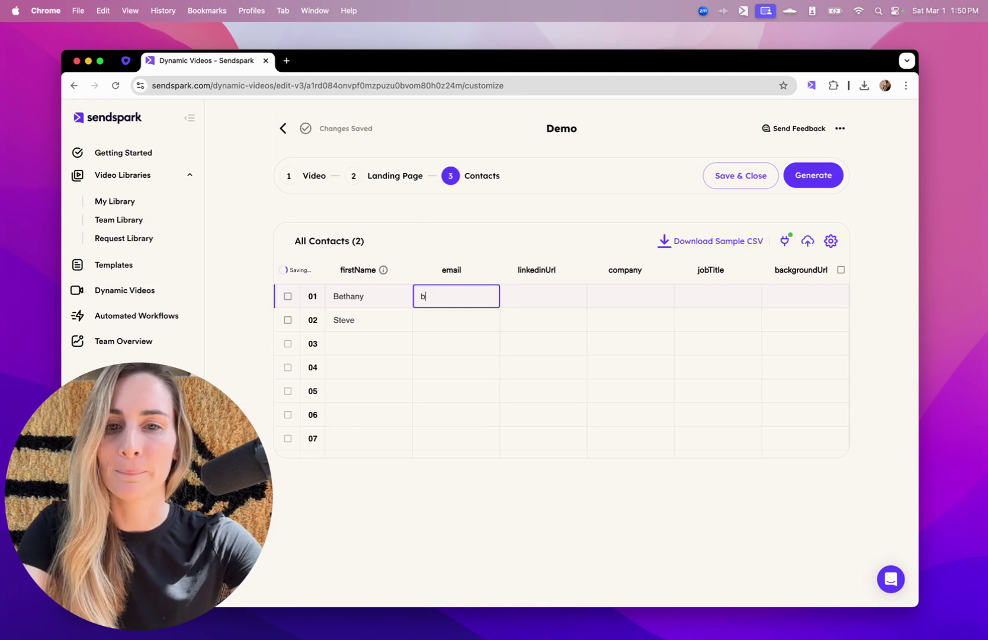
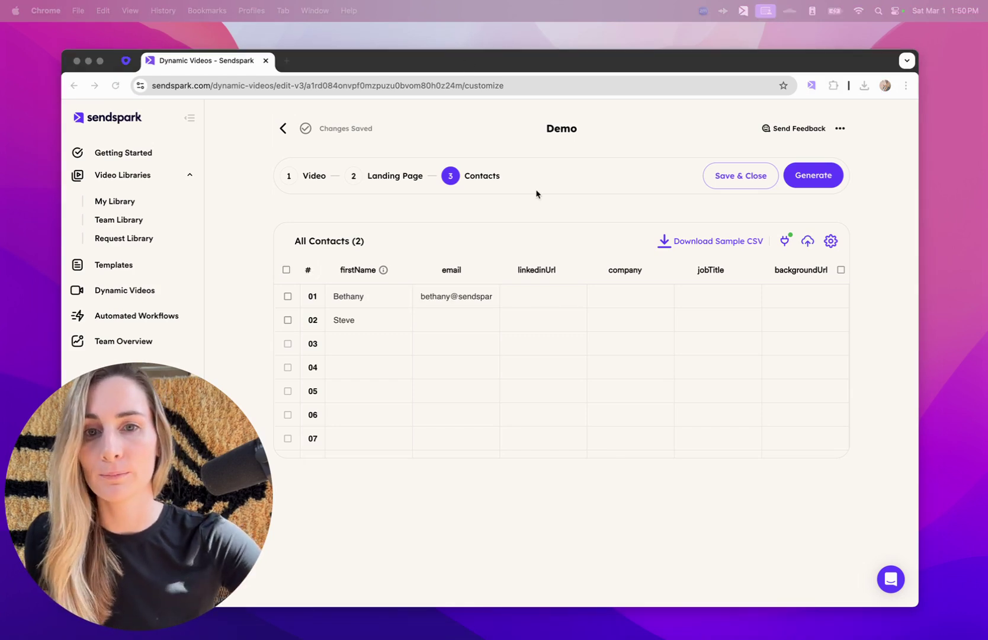
left_click(457, 320)
type("activeprospect.com")
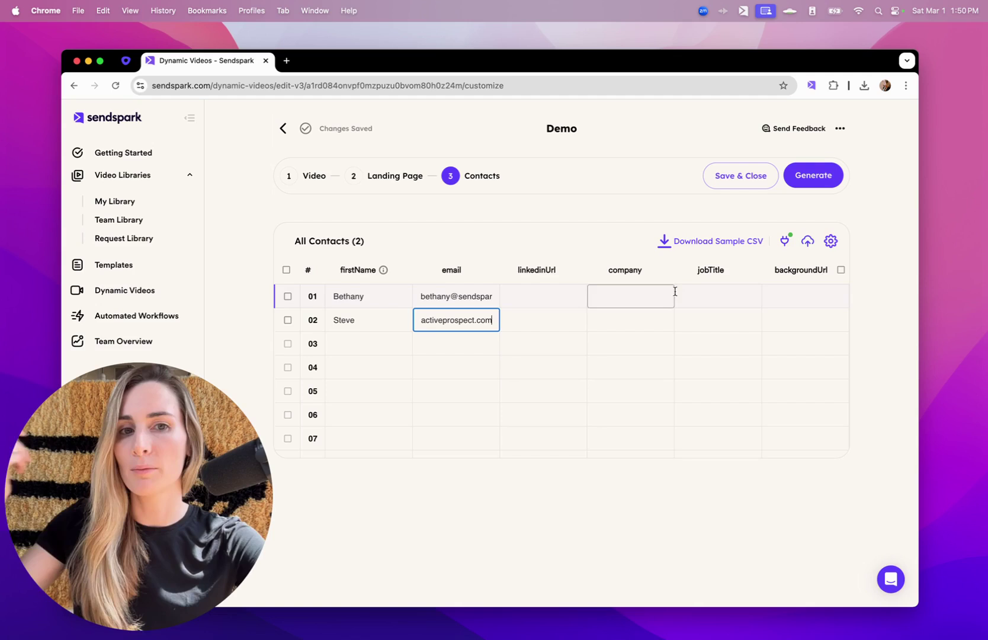
left_click(842, 269)
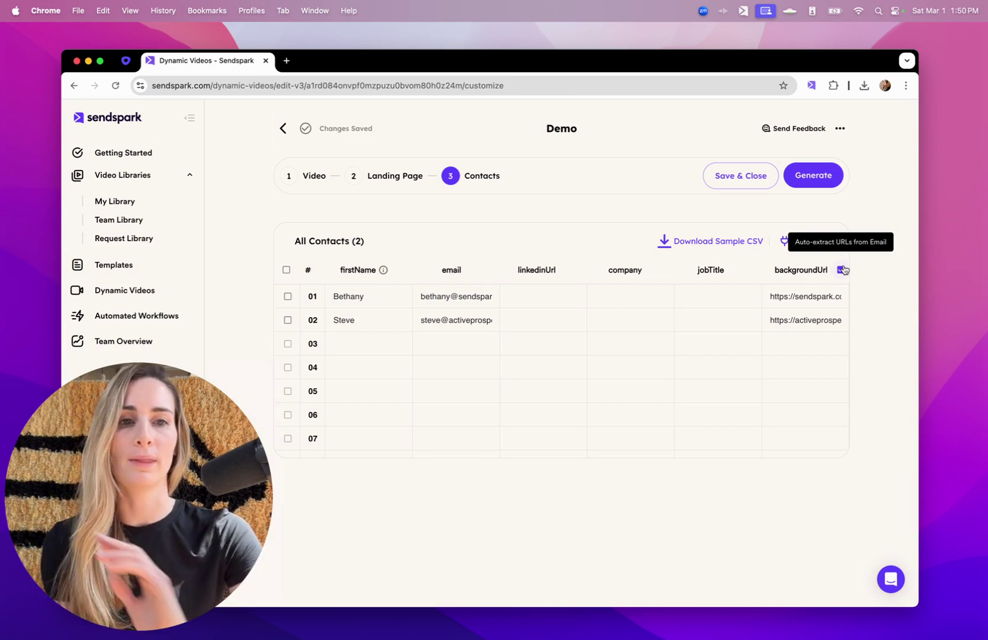
- Generate the Demo videos for both contacts, confirming the 1 DVM estimate
left_click(831, 184)
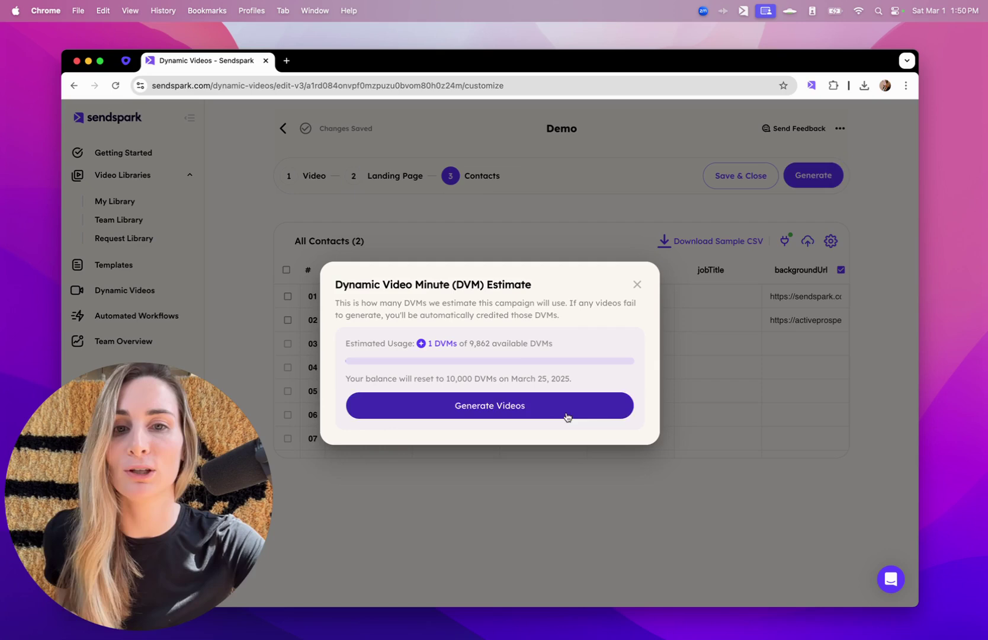
left_click(567, 417)
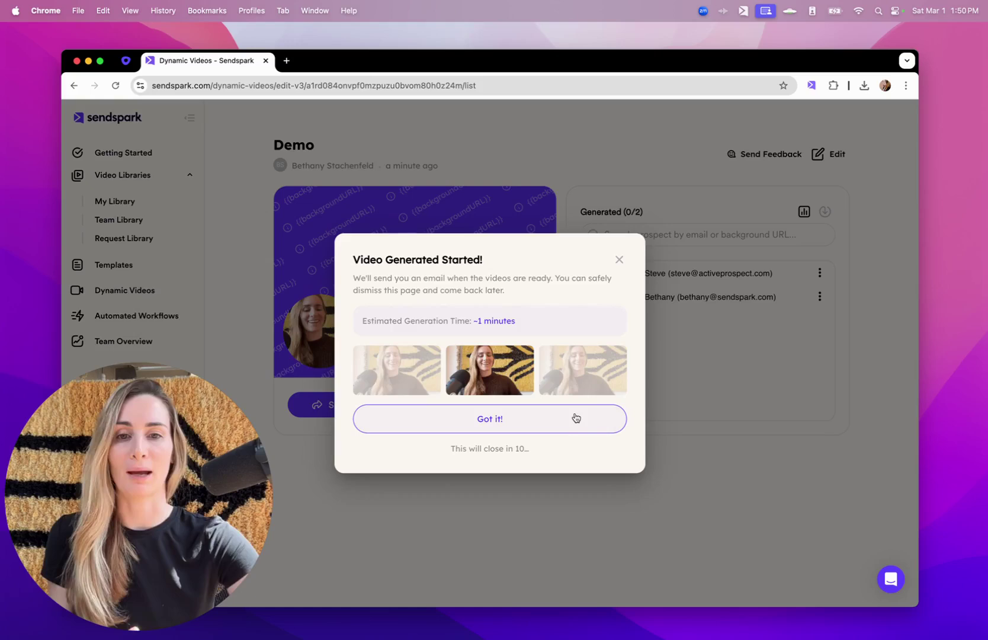
left_click(575, 417)
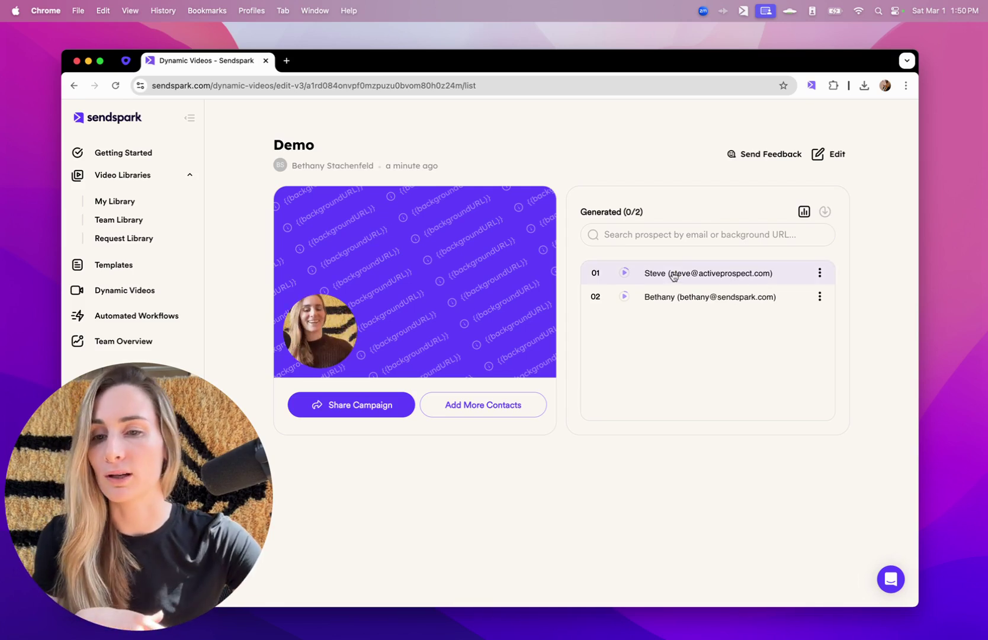
mouse_move(674, 276)
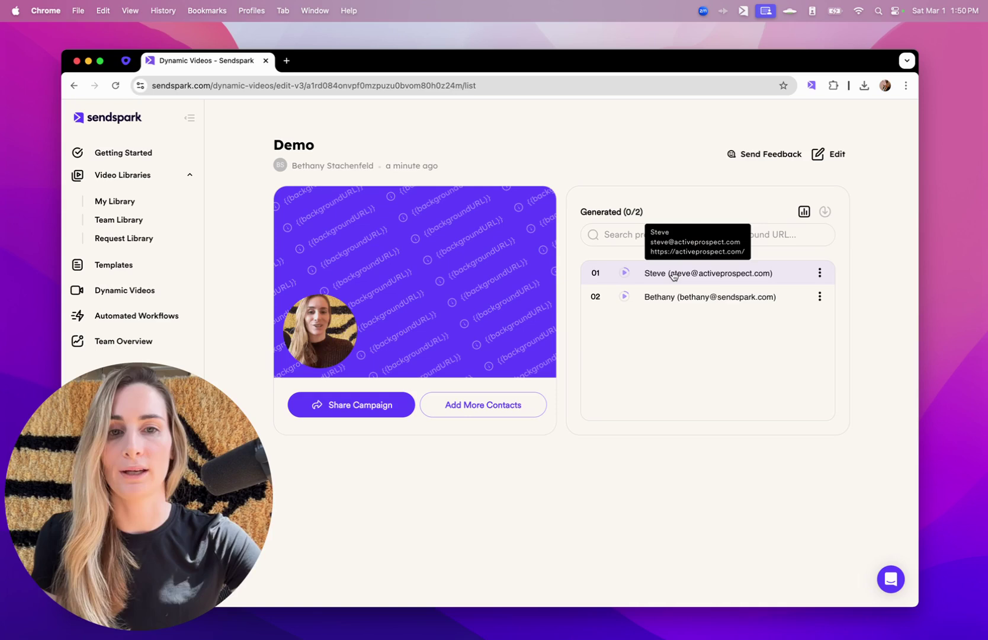
- Search 'out' among the share integrations and copy the Outreach snippet
left_click(393, 405)
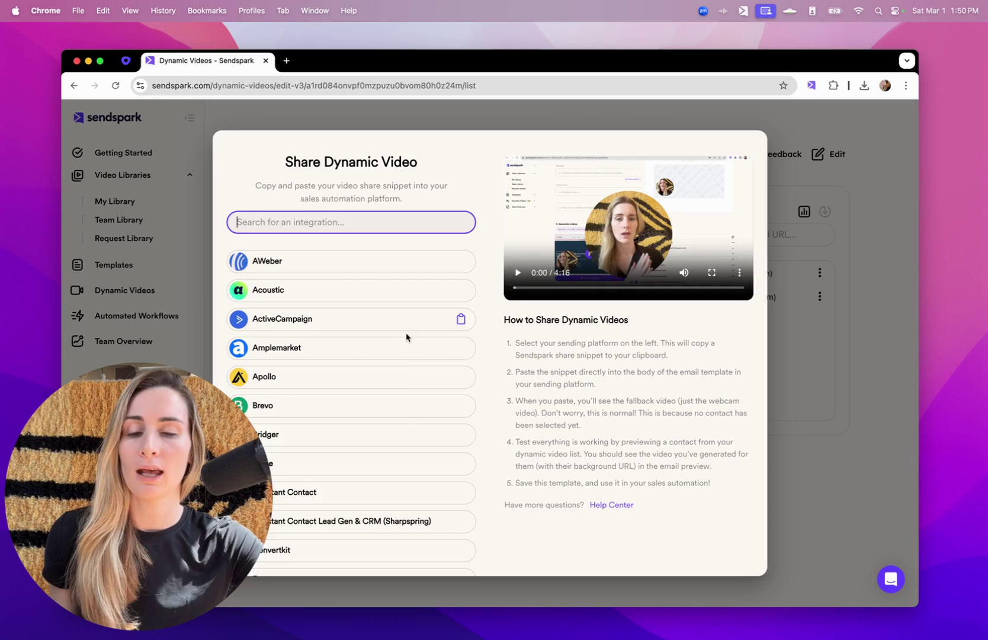
scroll(402, 428, "down", 5)
scroll(403, 428, "down", 10)
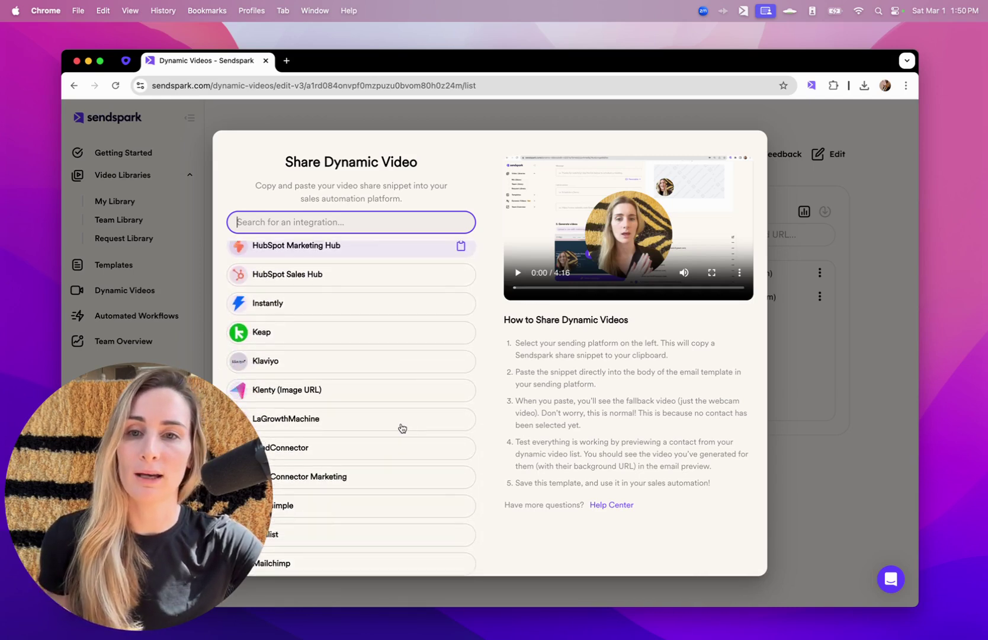
scroll(403, 428, "up", 15)
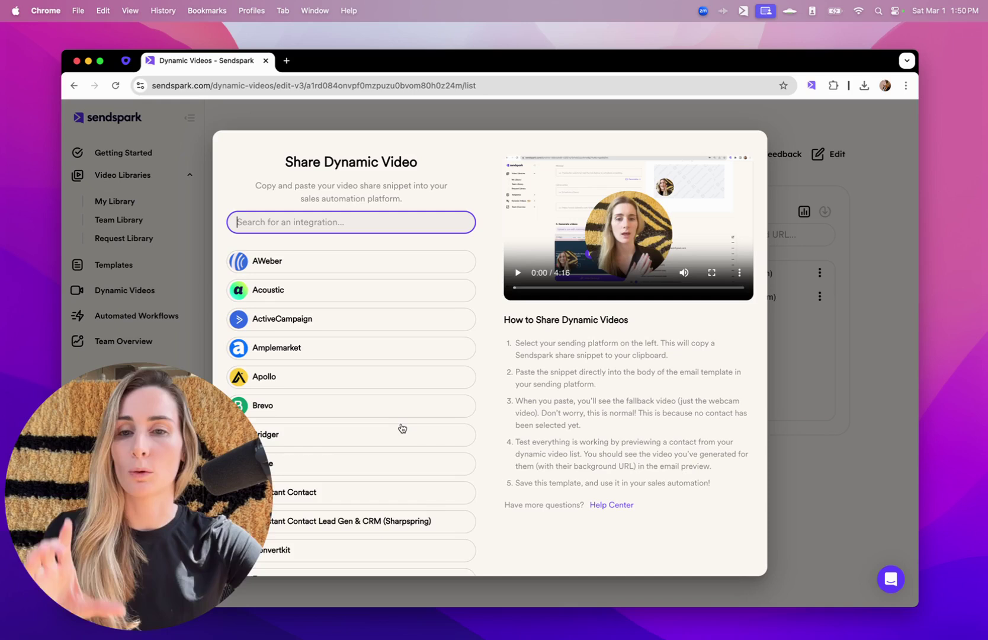
mouse_move(403, 428)
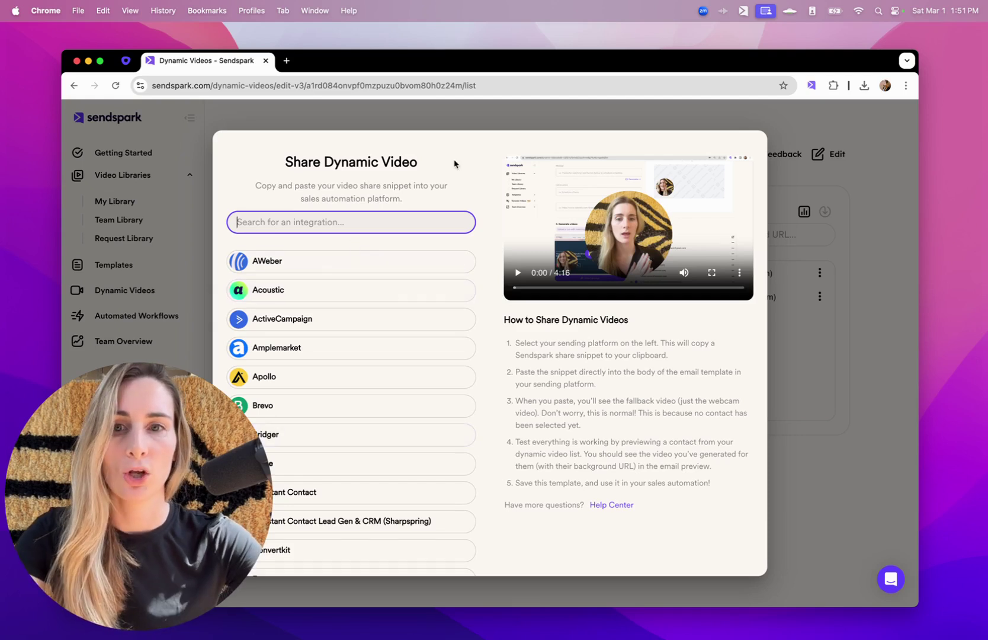
type("out")
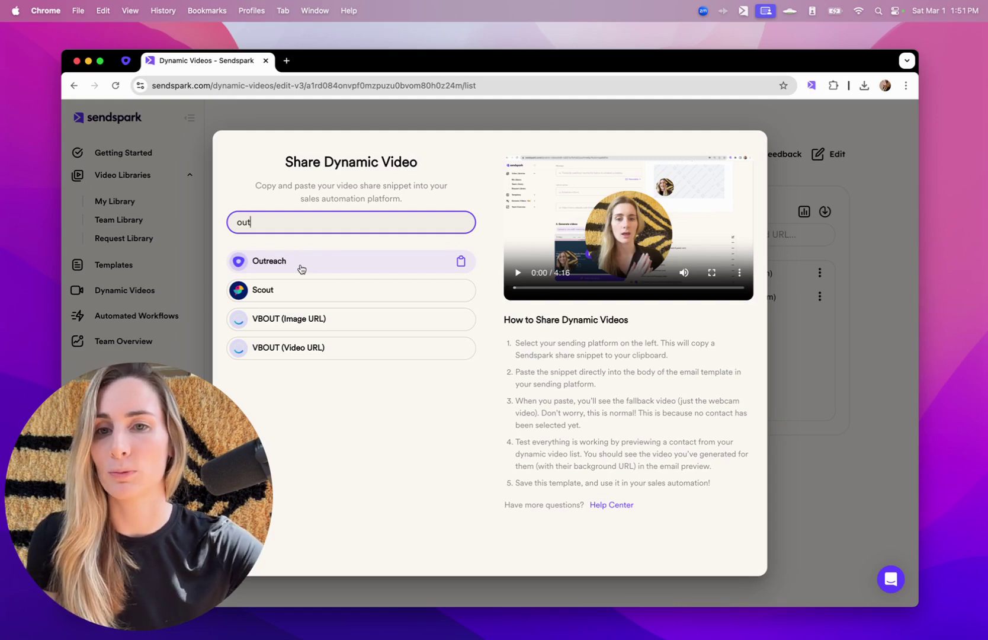
left_click(301, 269)
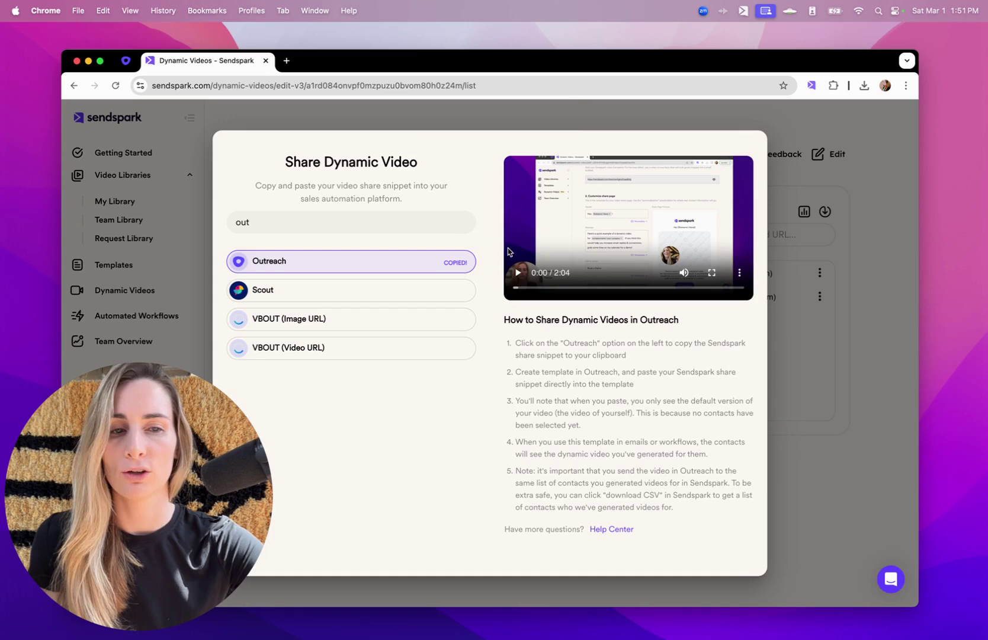
left_click(867, 324)
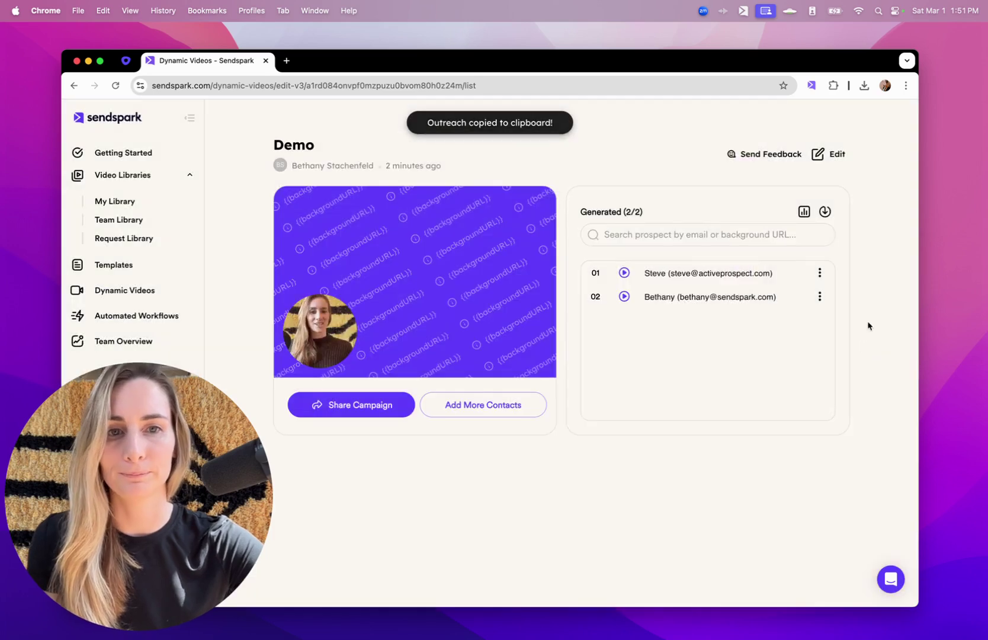
- Paste the video snippet into the Outreach email body with formatting cleared, then return to Sendspark
left_click(126, 61)
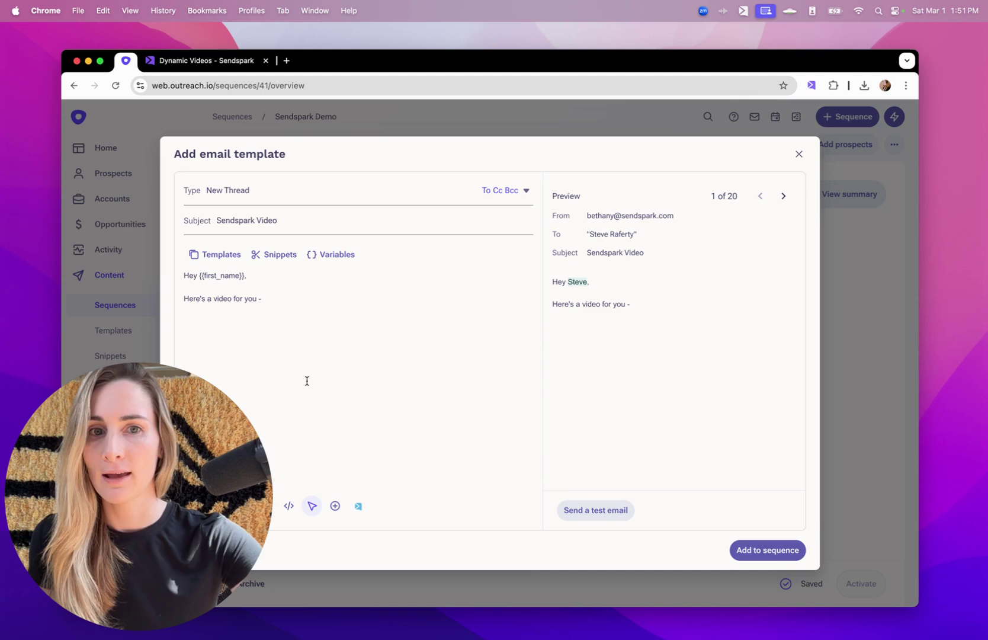
key("super+v")
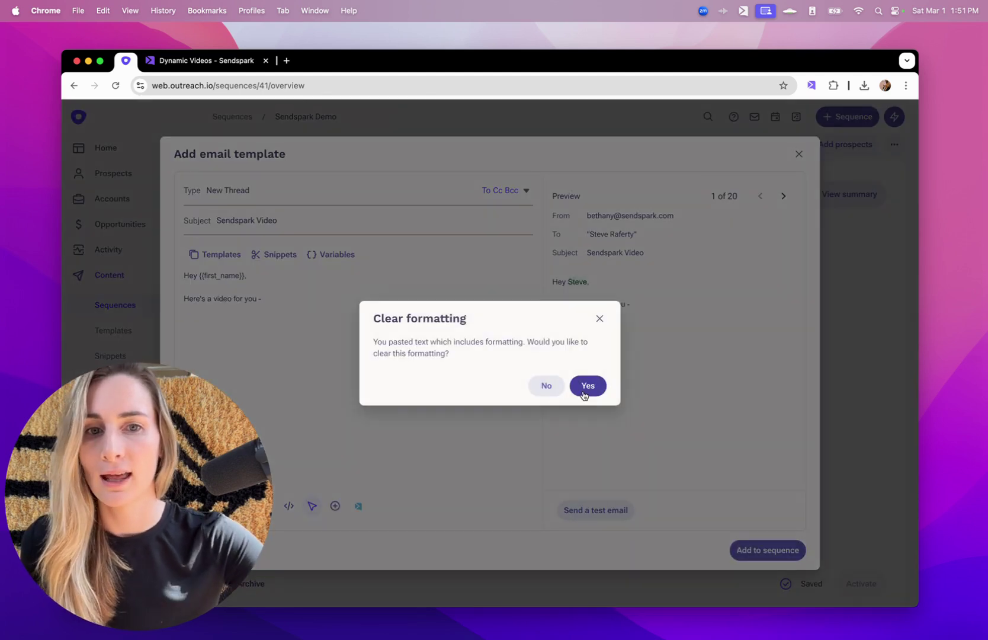
left_click(587, 385)
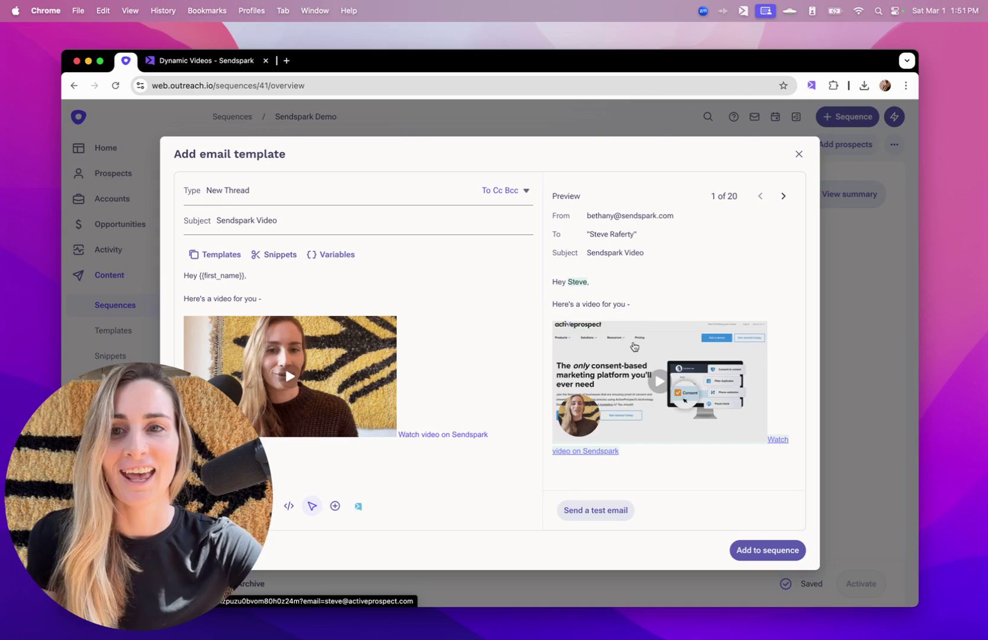
left_click(178, 60)
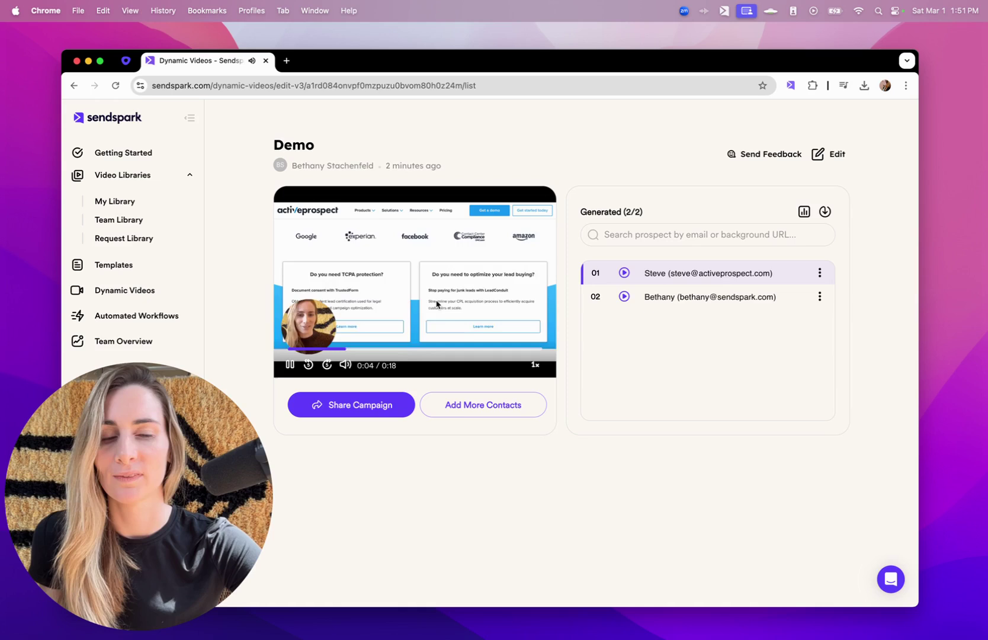
- Play the first contact's personalized video briefly, then pause it
left_click(687, 301)
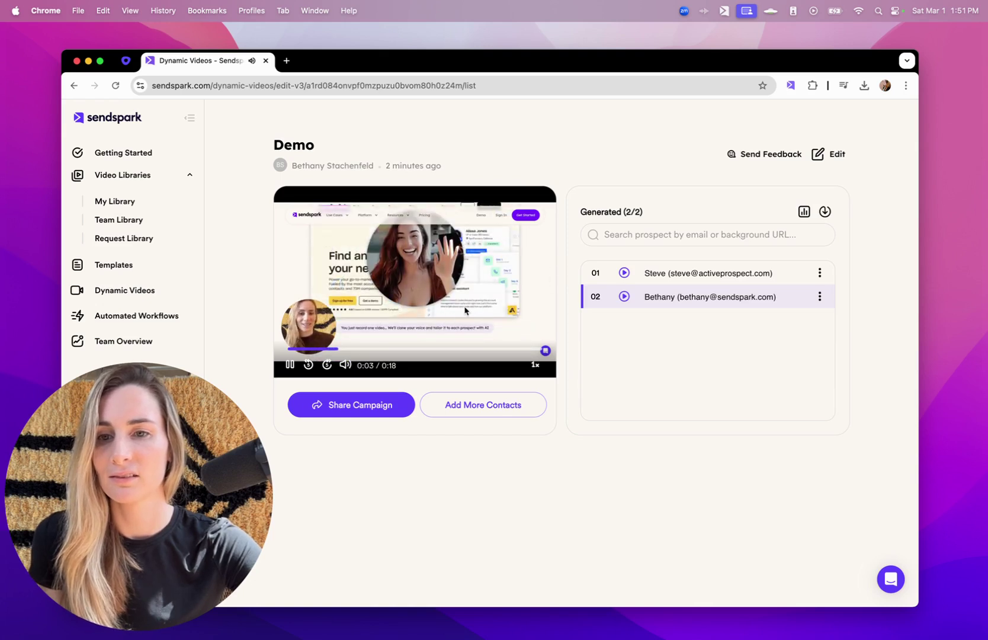
left_click(466, 309)
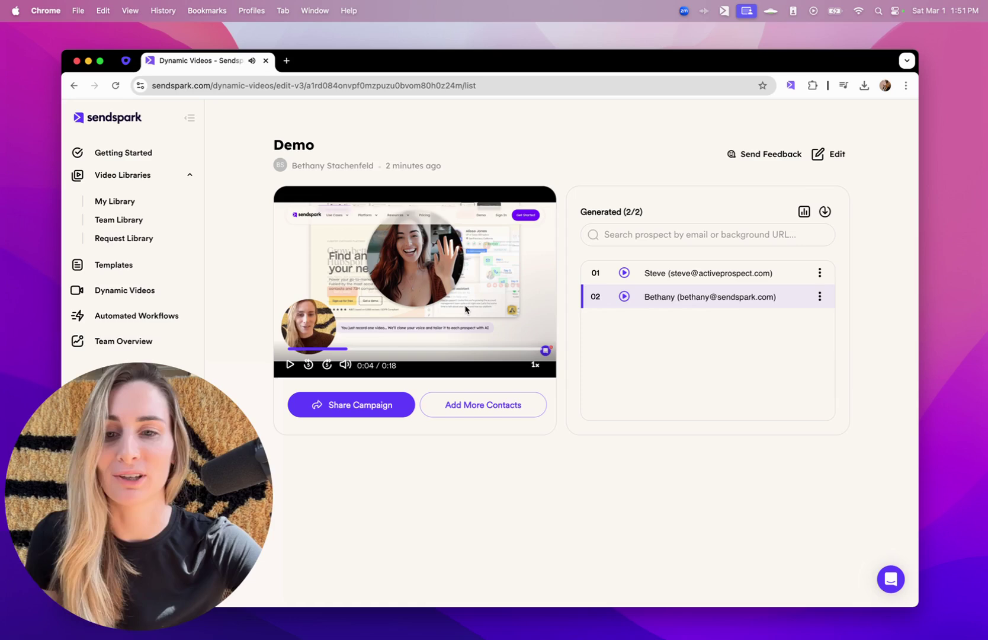
left_click(805, 211)
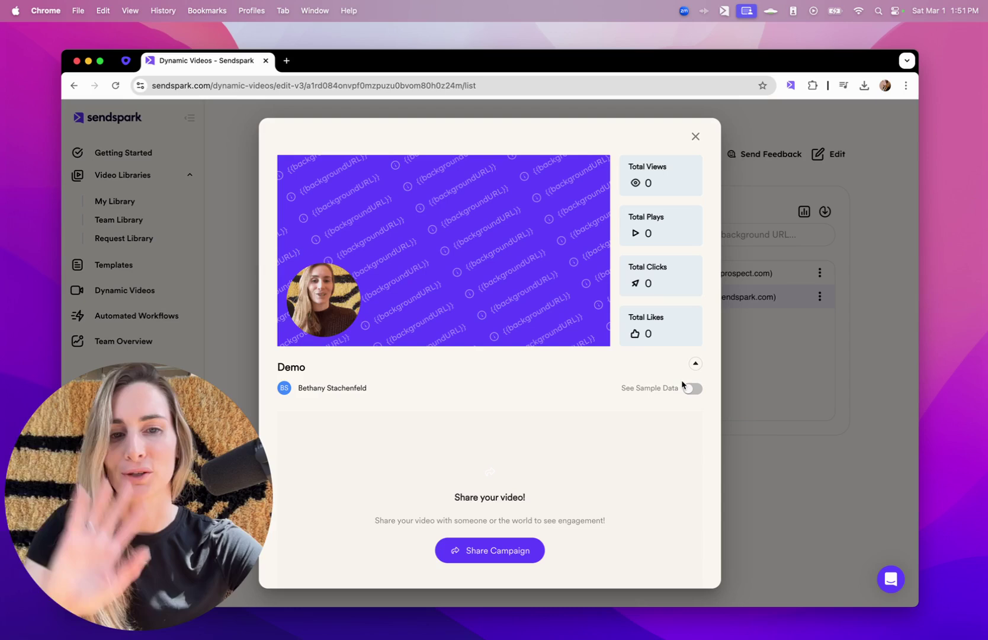
left_click(691, 389)
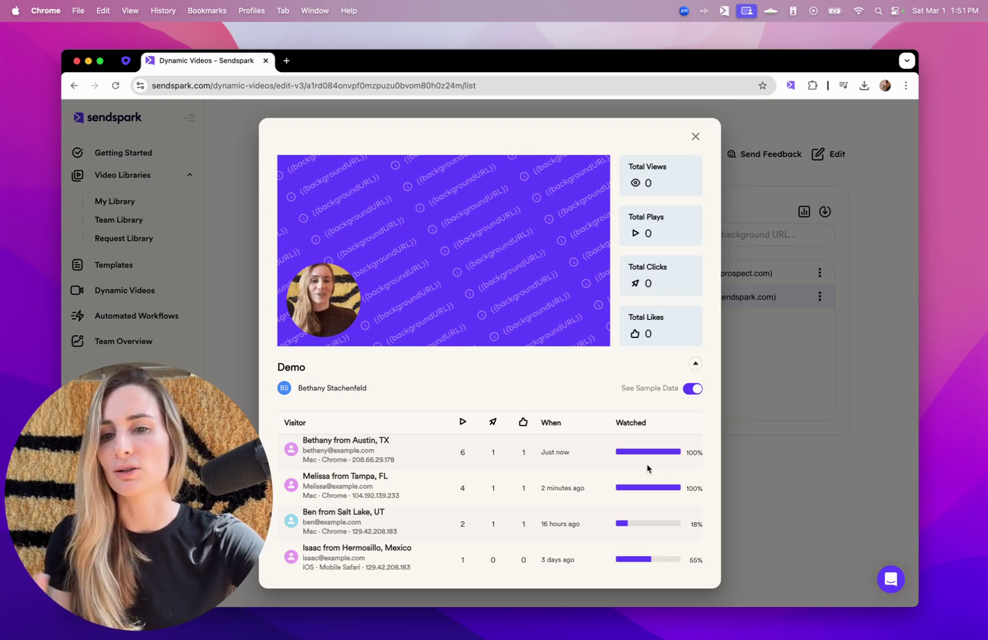
left_click(789, 469)
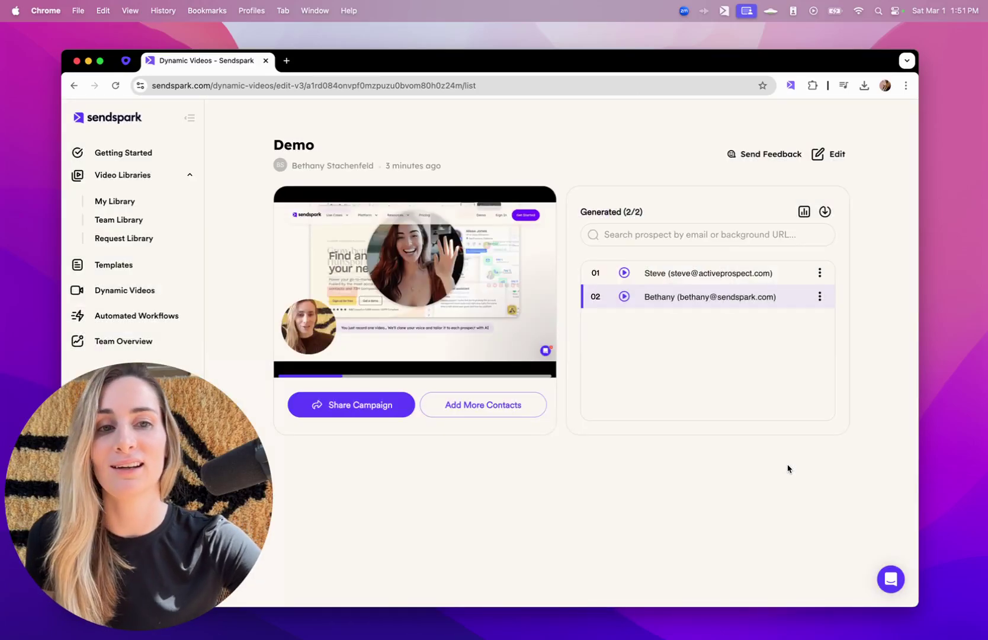